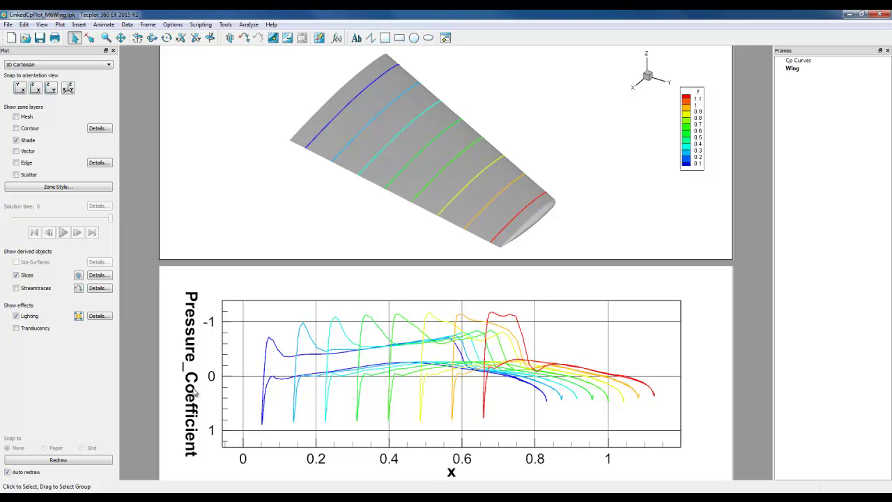
# Step: Drag the wing slices outward across the span with the Slices tool
pyautogui.click(78, 276)
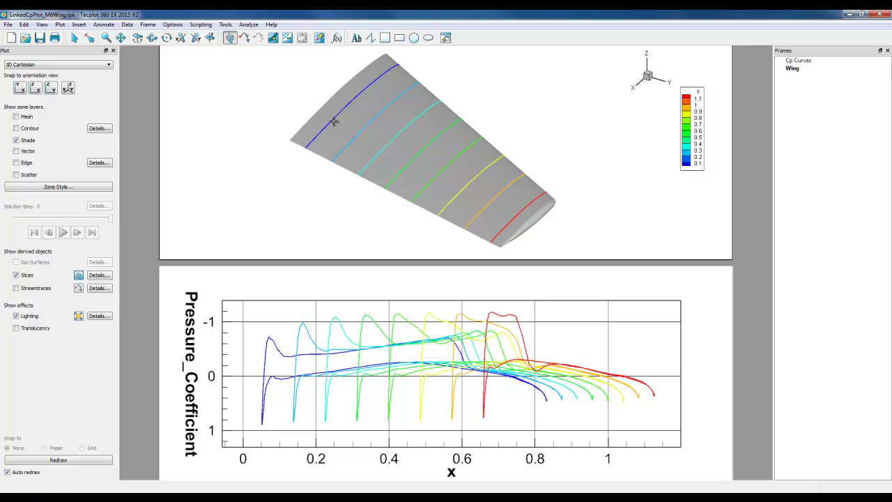
pyautogui.moveTo(334, 121); pyautogui.dragTo(509, 218)
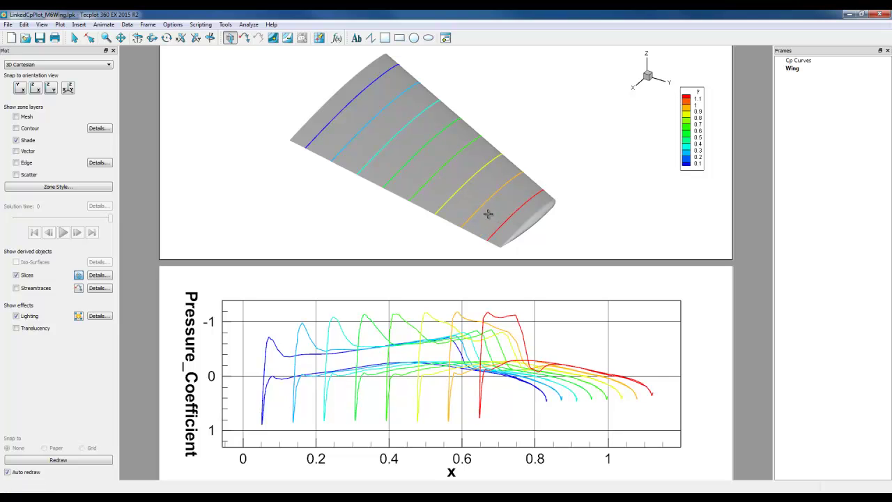
# Step: Start a new layout, discarding the old one, and load onera_m6.plt
pyautogui.click(10, 38)
pyautogui.click(453, 267)
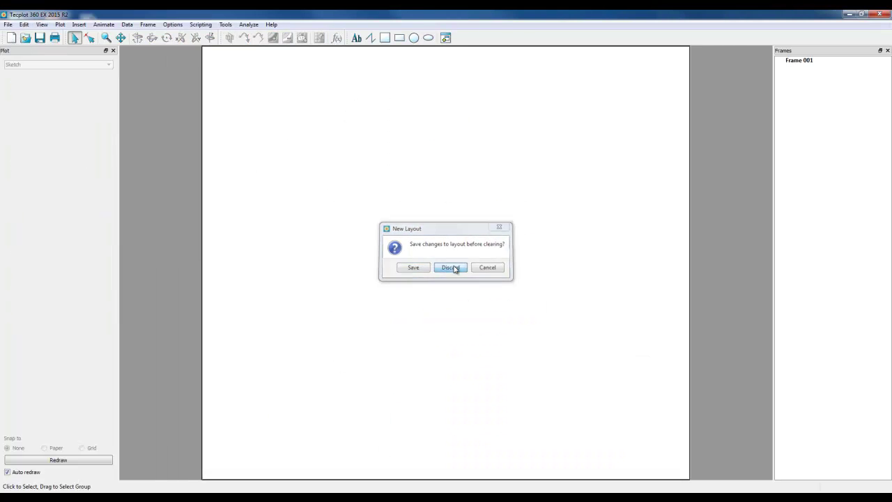
pyautogui.click(16, 26)
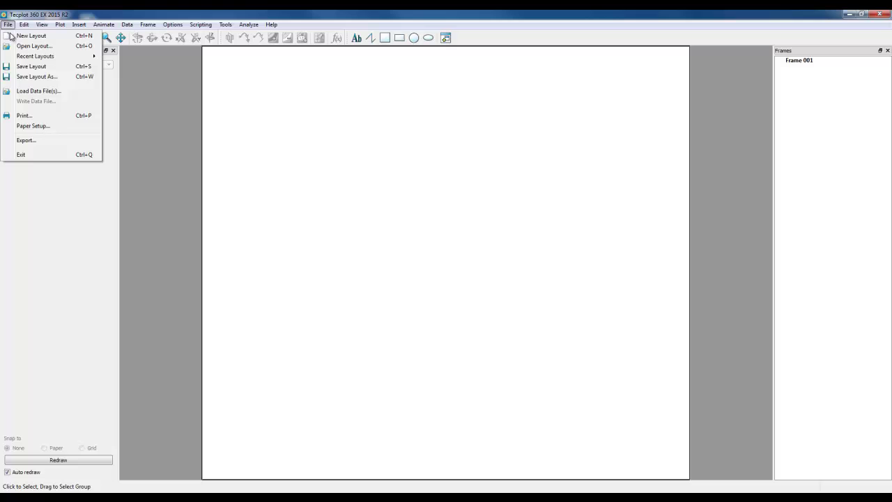
pyautogui.click(28, 91)
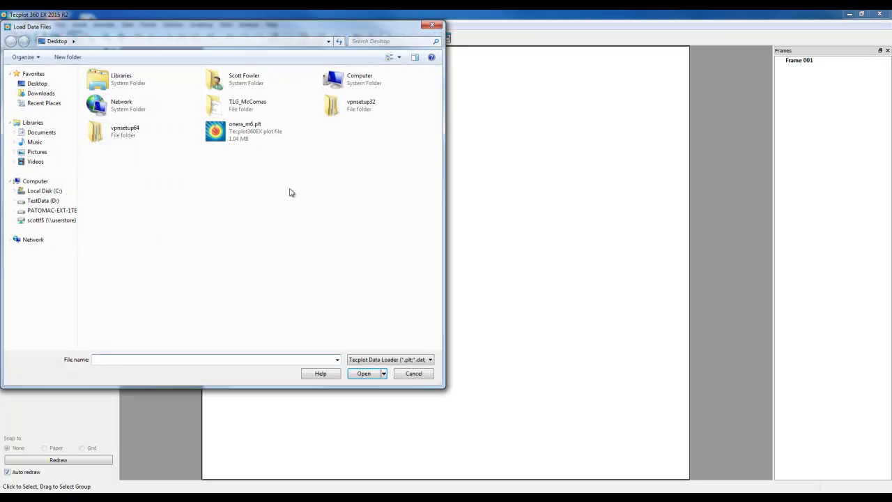
pyautogui.click(259, 133)
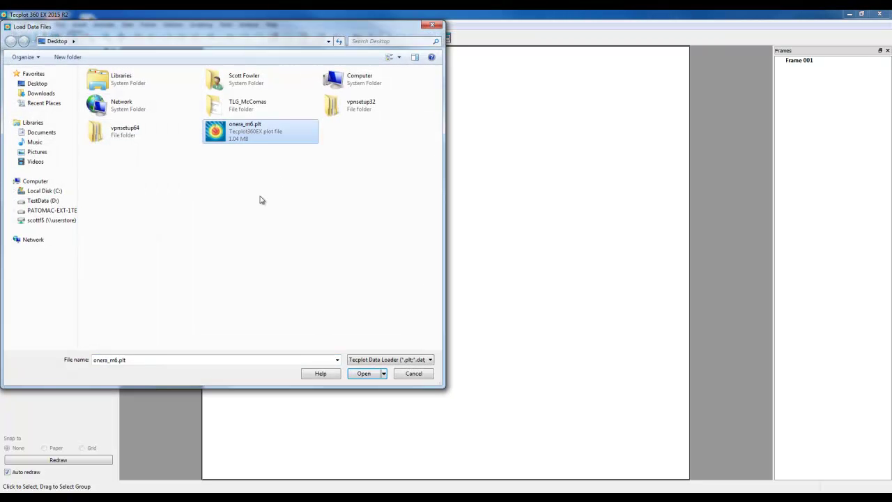
pyautogui.click(363, 374)
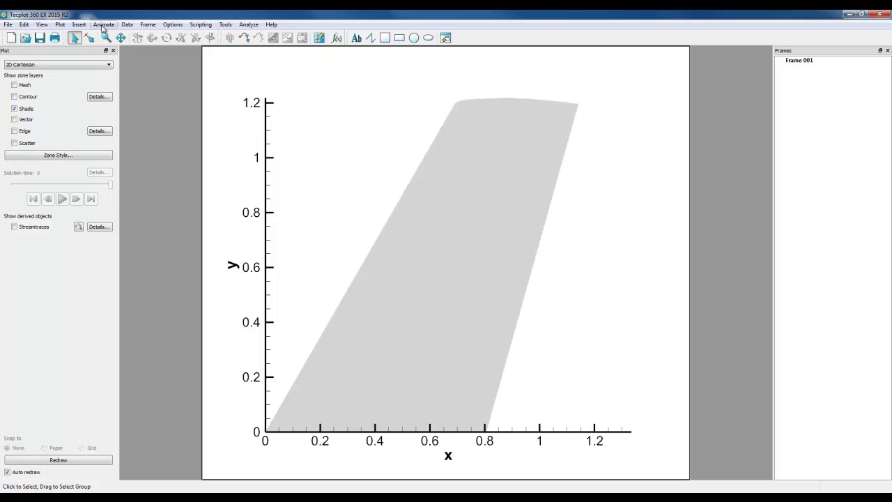
# Step: Switch to a 3D Cartesian plot and place a slice across the wing
pyautogui.click(48, 64)
pyautogui.click(40, 73)
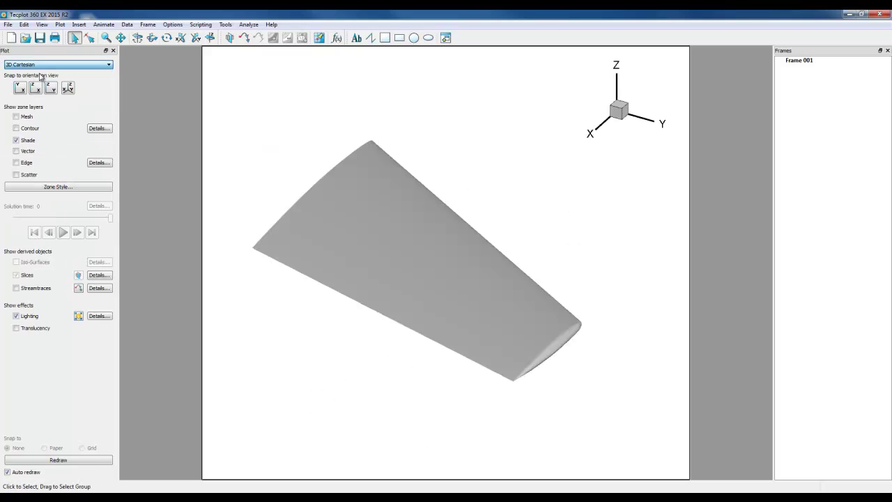
pyautogui.click(78, 275)
pyautogui.click(311, 212)
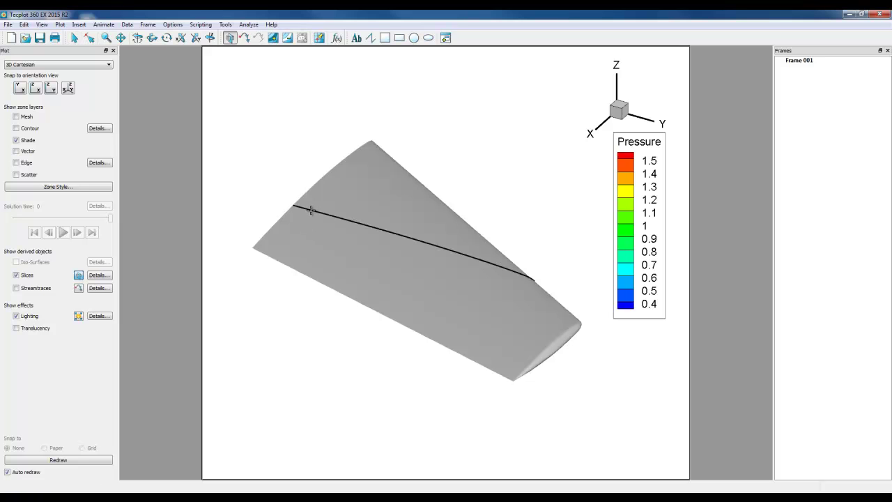
# Step: Use Y-Planes slices with start/end slices plus 6 intermediate ones, primary slice off
pyautogui.click(98, 276)
pyautogui.click(608, 186)
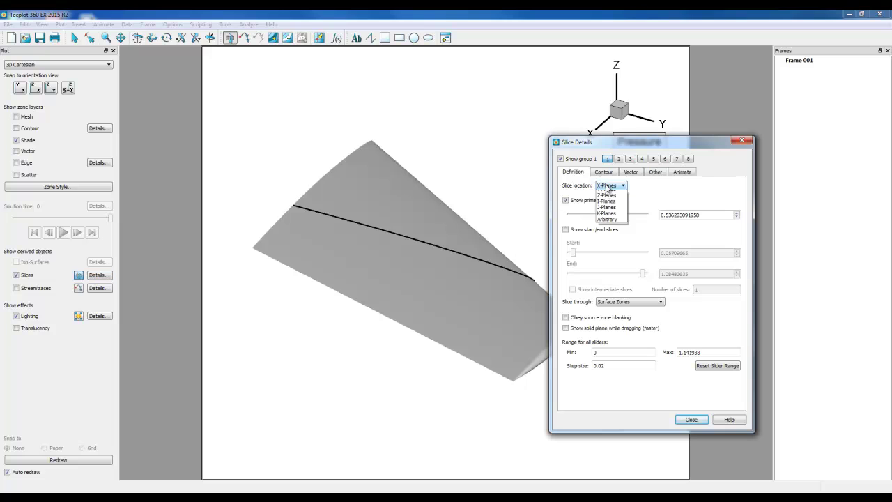
pyautogui.click(606, 189)
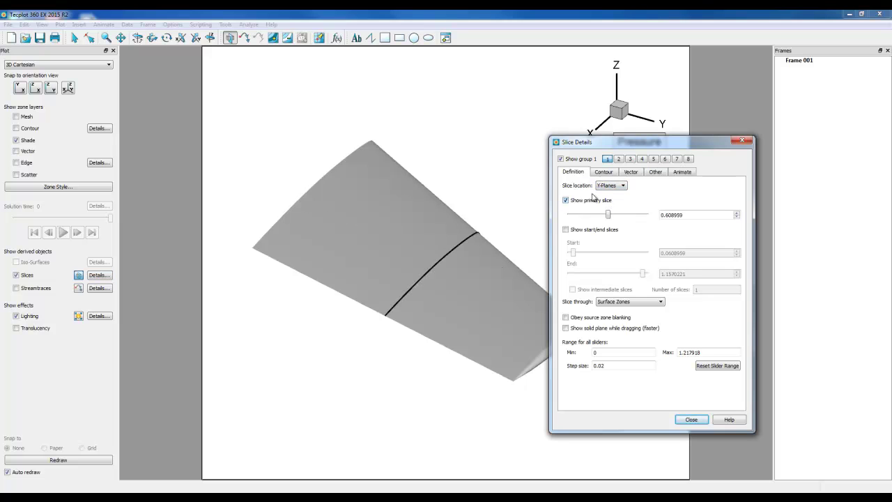
pyautogui.click(565, 200)
pyautogui.click(565, 229)
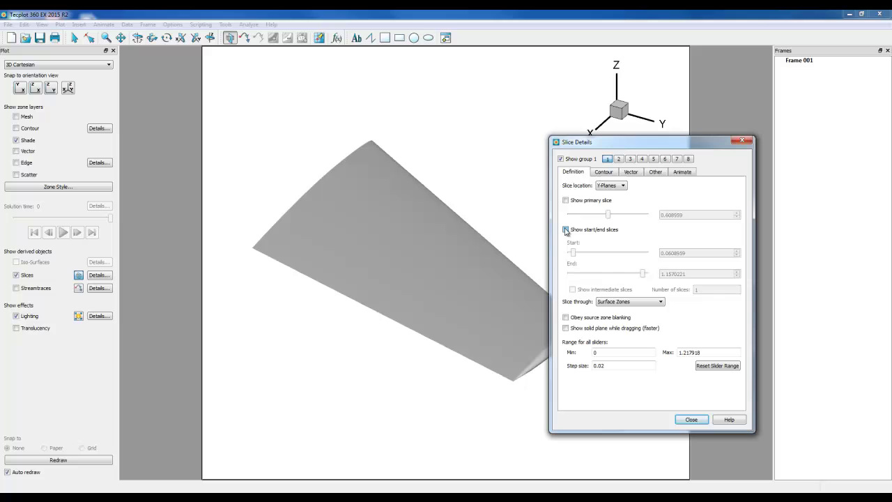
pyautogui.click(572, 289)
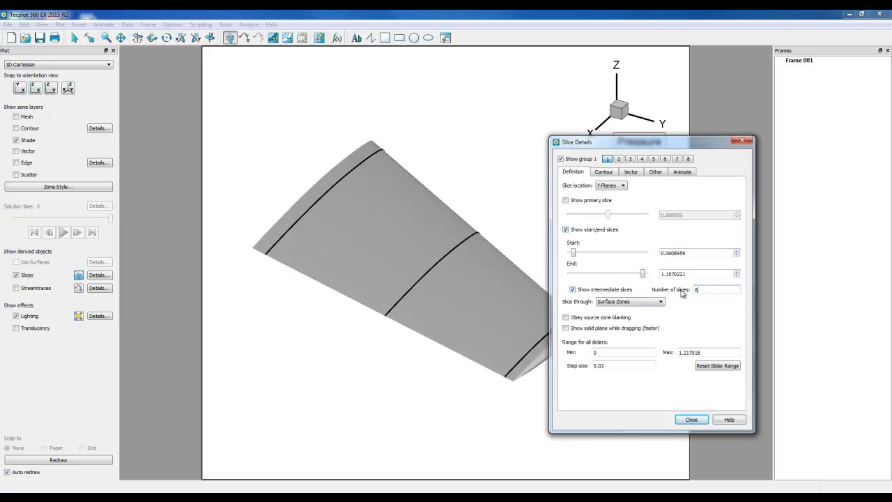
pyautogui.write('6')
pyautogui.press('Tab')
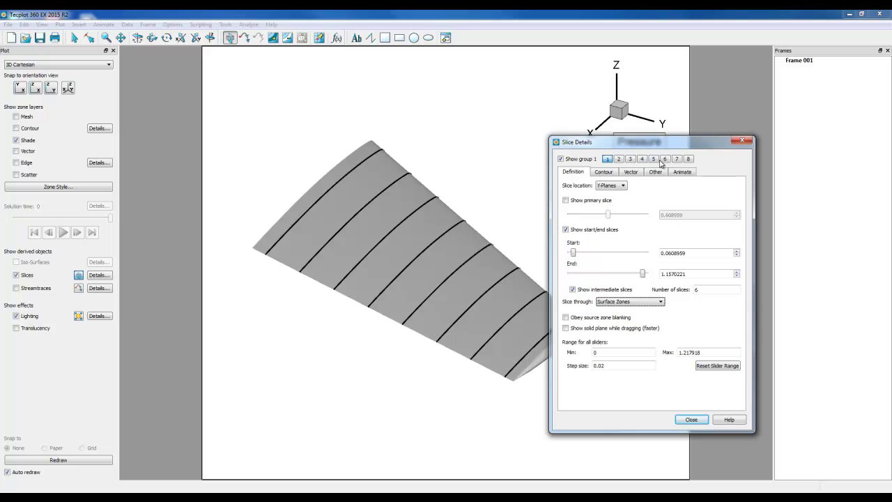
pyautogui.moveTo(659, 143); pyautogui.dragTo(730, 136)
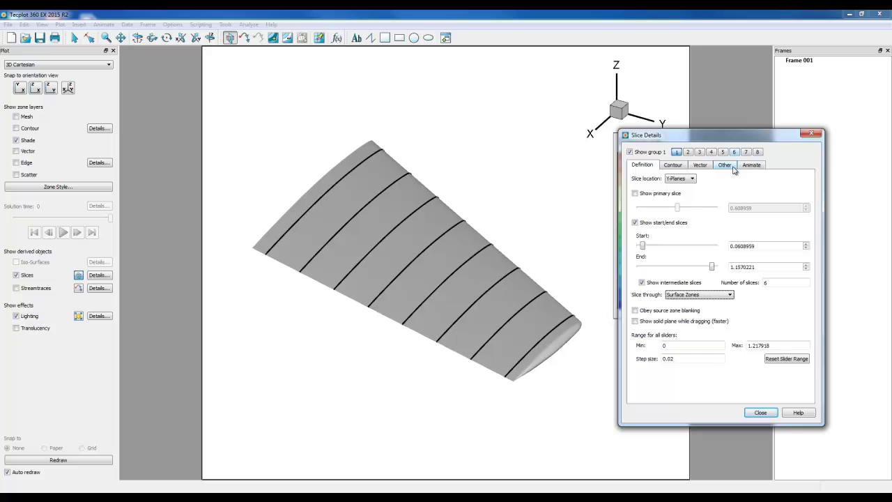
# Step: Show slice mesh in Multi colour at 0.4 thickness and turn off slice edges
pyautogui.click(723, 165)
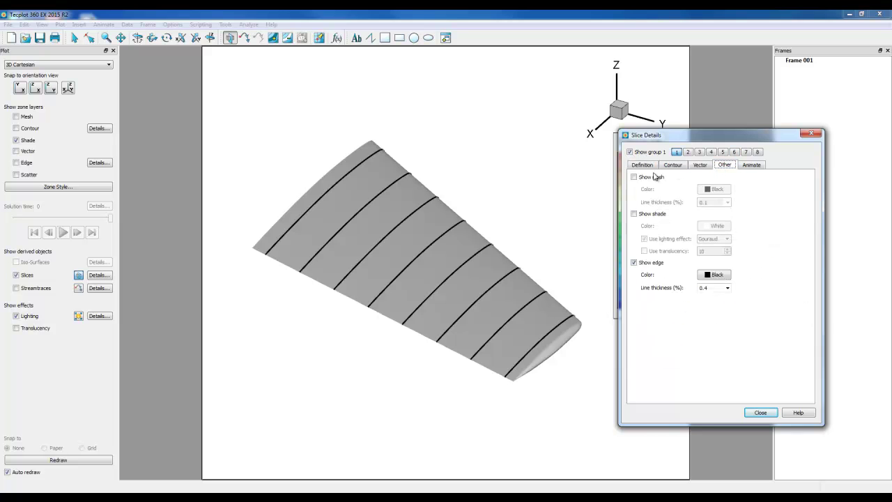
pyautogui.click(649, 178)
pyautogui.click(708, 190)
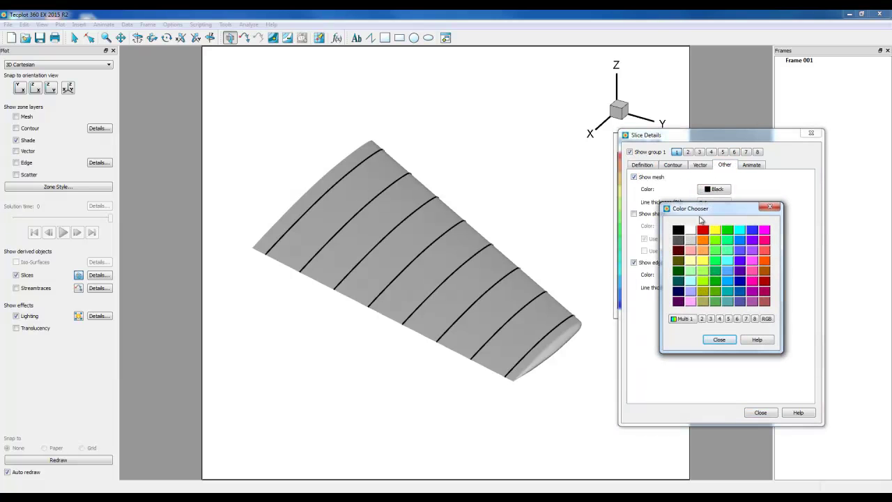
pyautogui.click(683, 319)
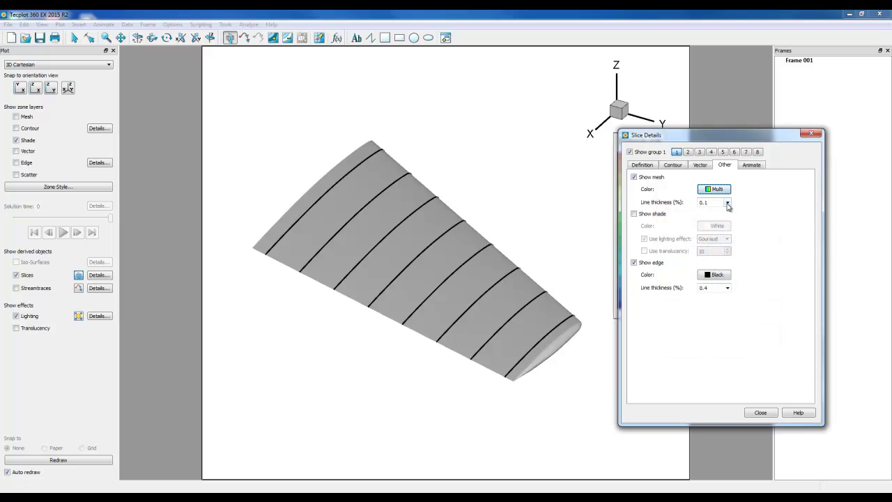
pyautogui.click(726, 202)
pyautogui.click(719, 222)
pyautogui.click(634, 262)
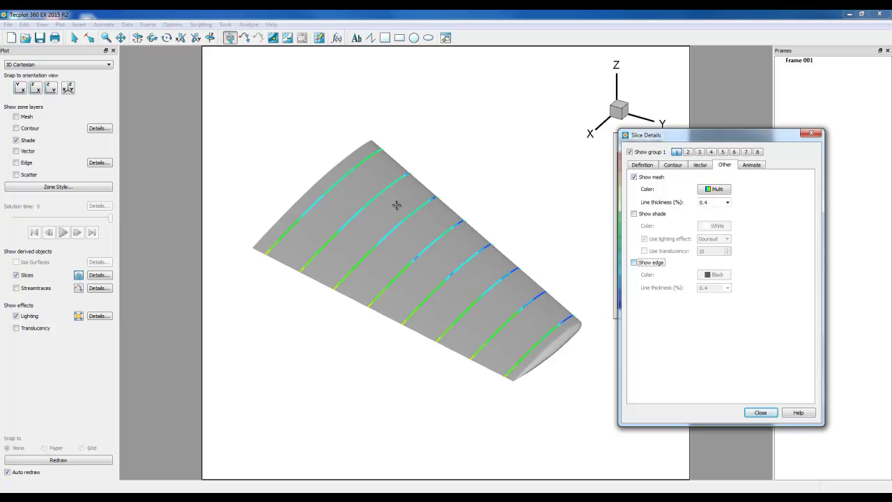
# Step: Change the contour variable from Pressure to y and close both details dialogs
pyautogui.click(97, 128)
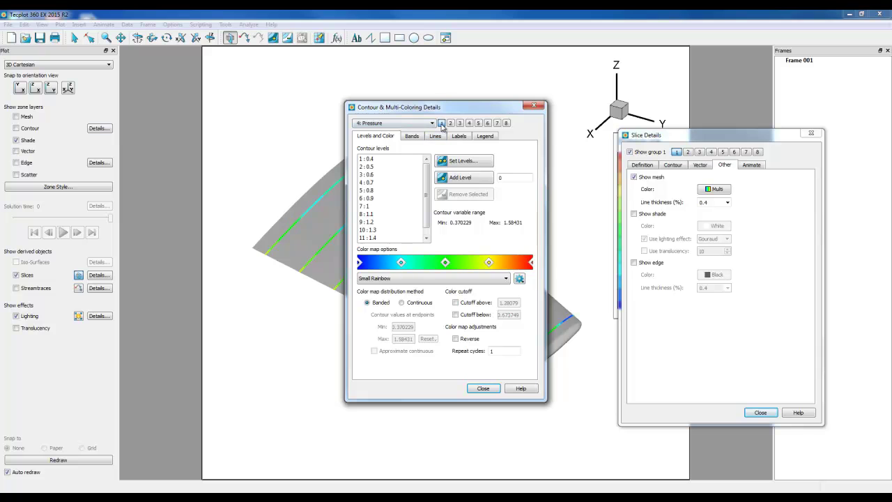
pyautogui.click(432, 123)
pyautogui.click(383, 137)
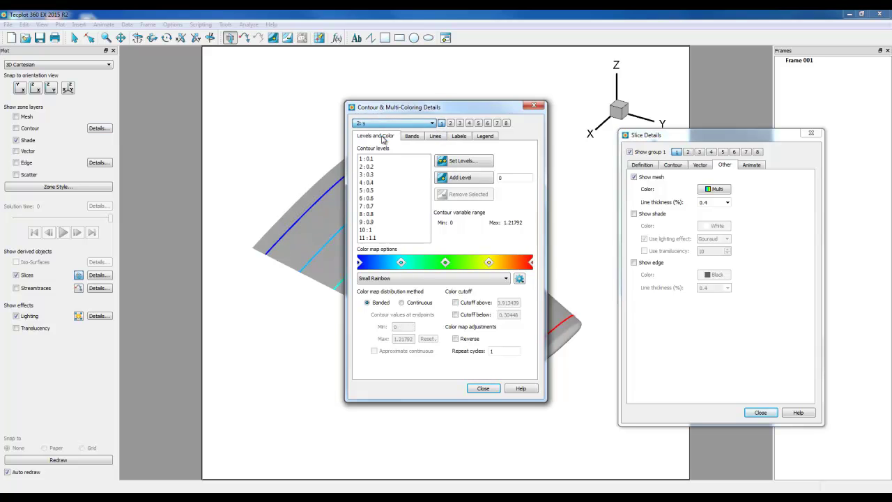
pyautogui.click(483, 388)
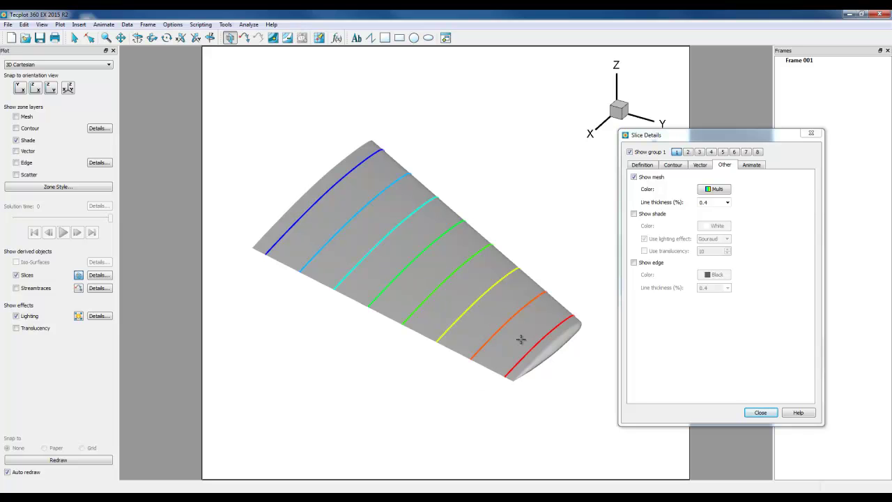
pyautogui.click(760, 412)
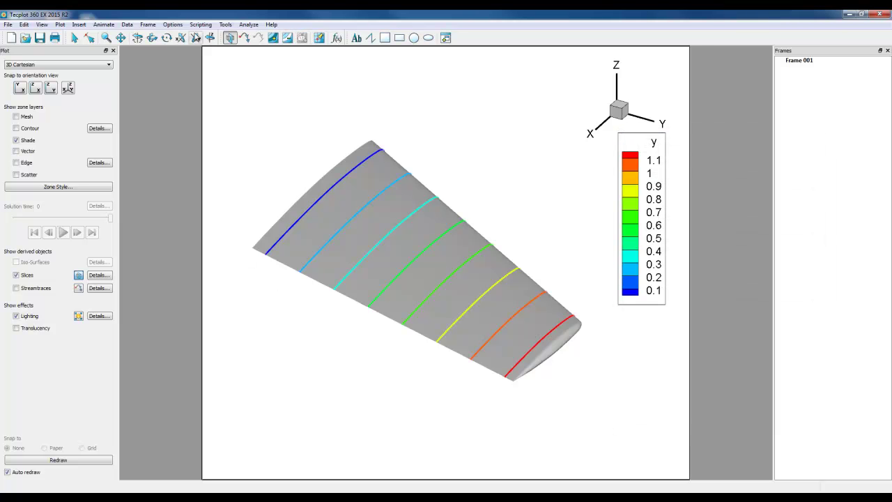
# Step: Keep Slice positions checked under Between Frames in Frame Linking
pyautogui.click(147, 25)
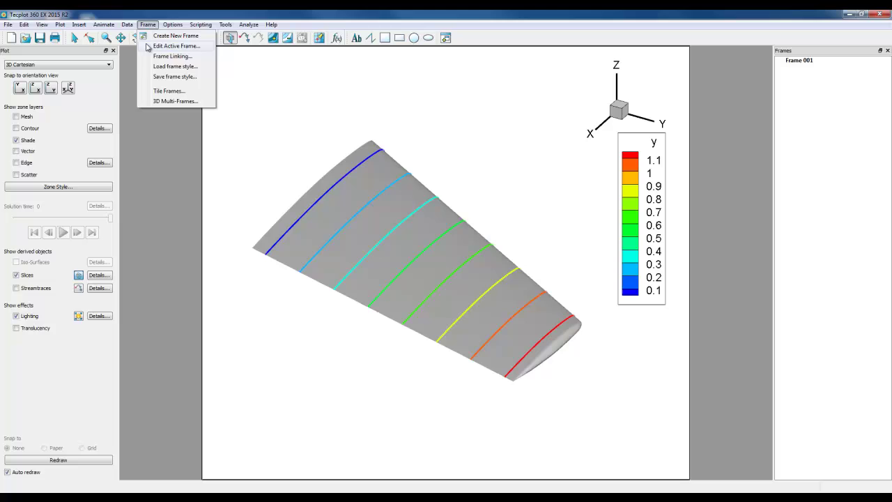
pyautogui.click(167, 55)
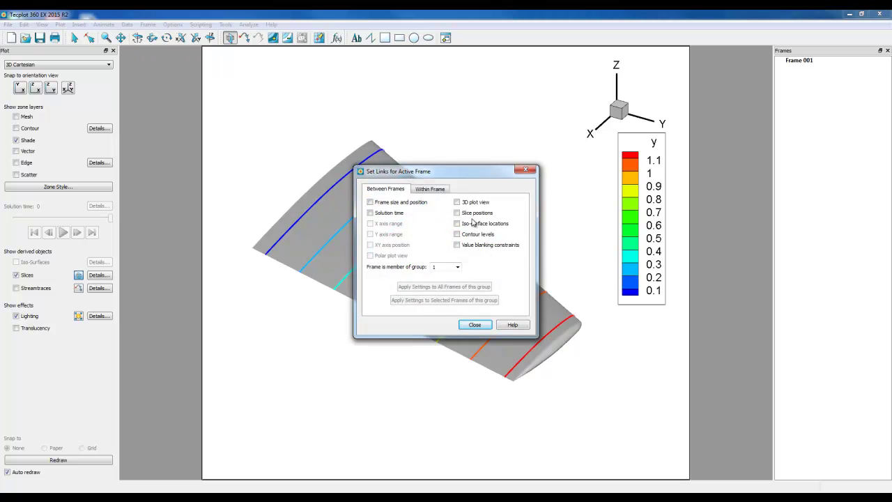
pyautogui.click(469, 323)
# Step: Select the wing frame, then copy and paste it as a second Frame 001
pyautogui.press('Escape')
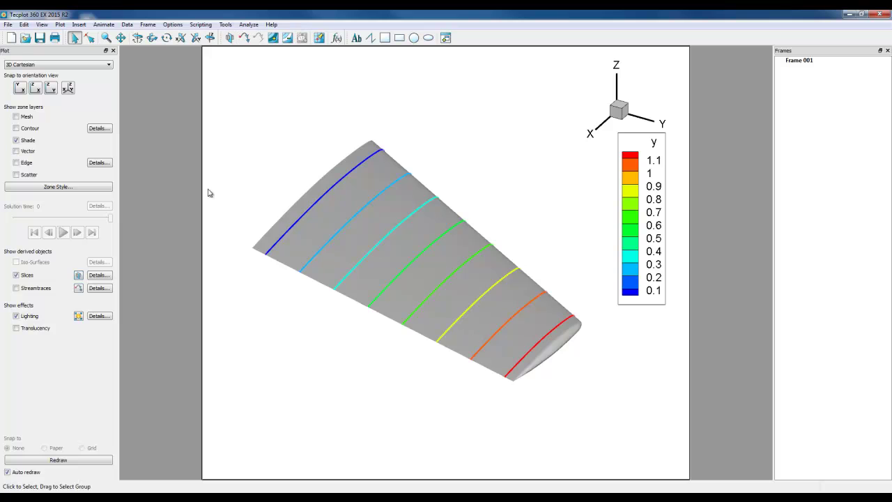
pyautogui.click(203, 197)
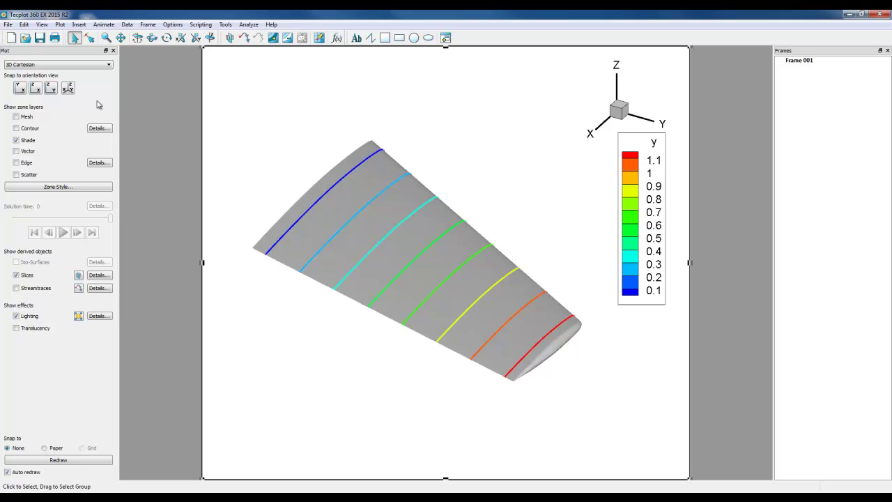
pyautogui.click(29, 26)
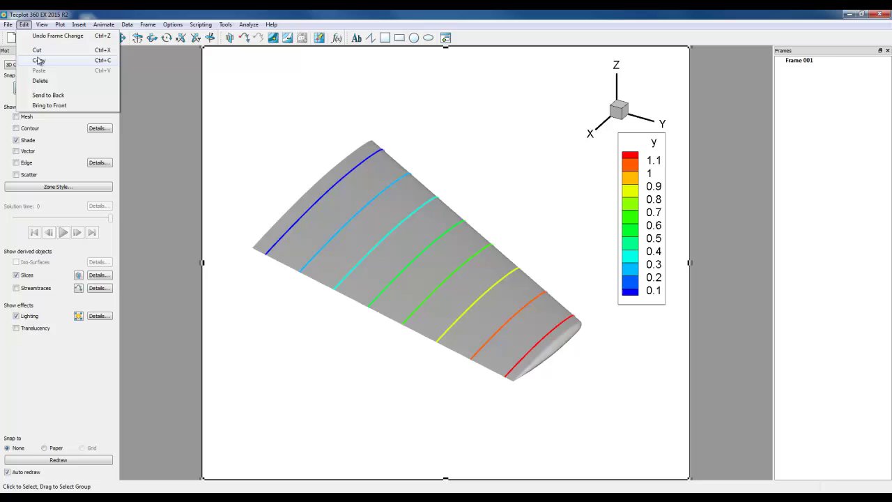
pyautogui.click(36, 57)
pyautogui.click(23, 24)
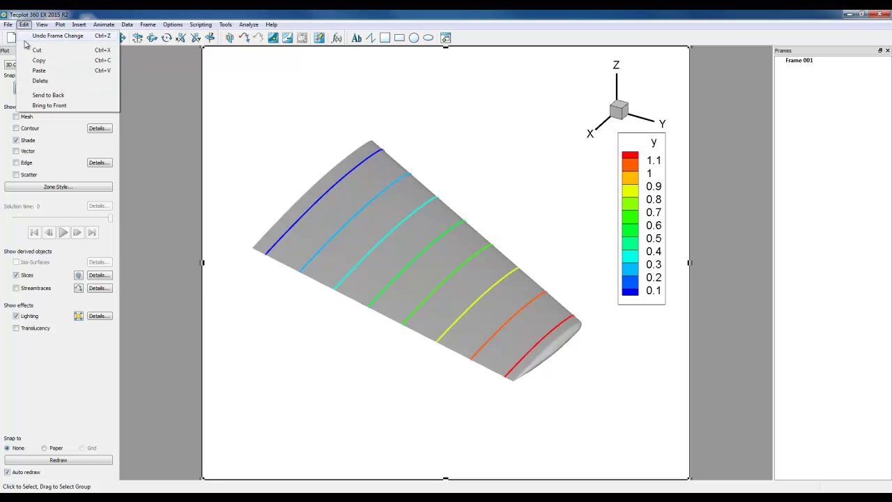
pyautogui.click(40, 69)
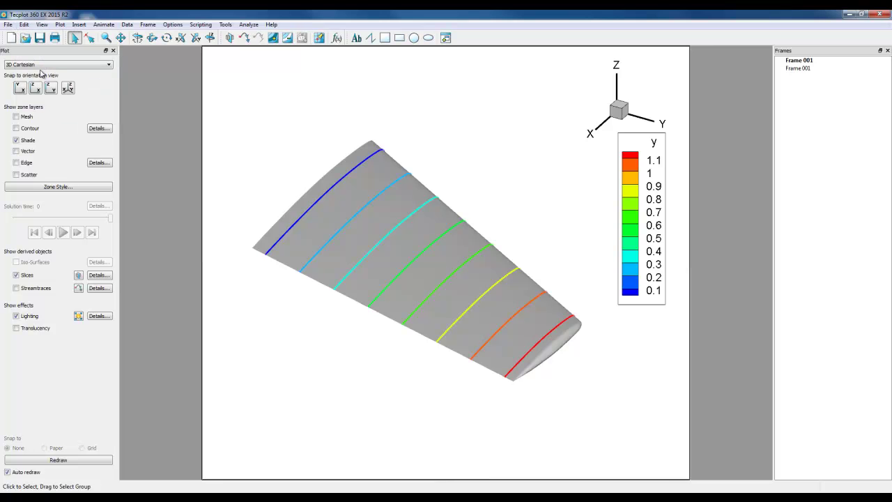
# Step: Tile the two frames top and bottom using Frame > Tile Frames
pyautogui.click(147, 25)
pyautogui.click(160, 91)
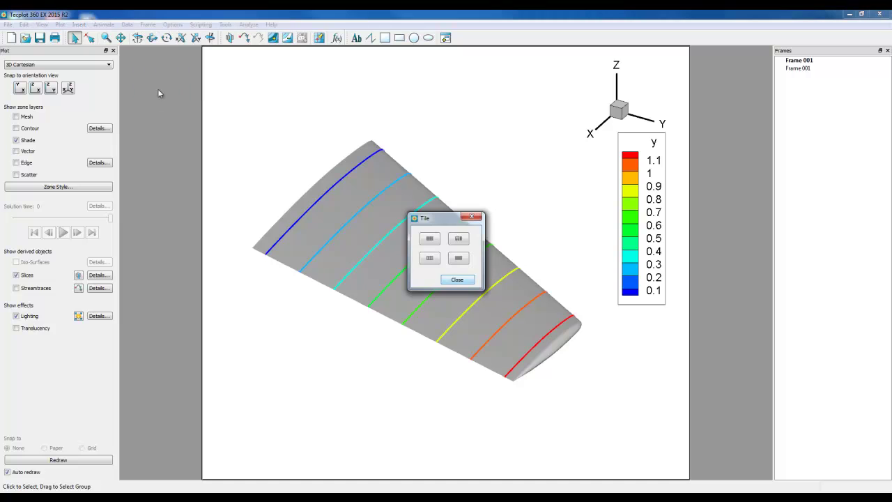
pyautogui.click(458, 259)
pyautogui.click(457, 280)
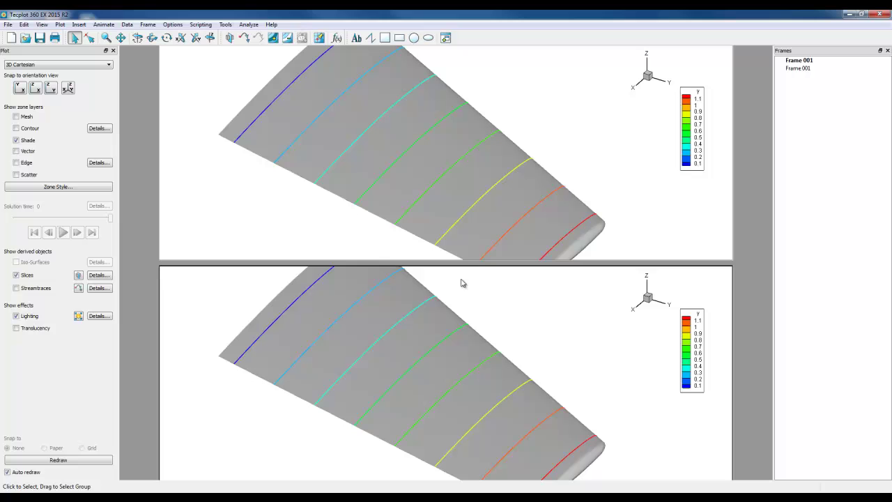
# Step: Rename the lower frame to 'Cp Curves'
pyautogui.doubleClick(212, 267)
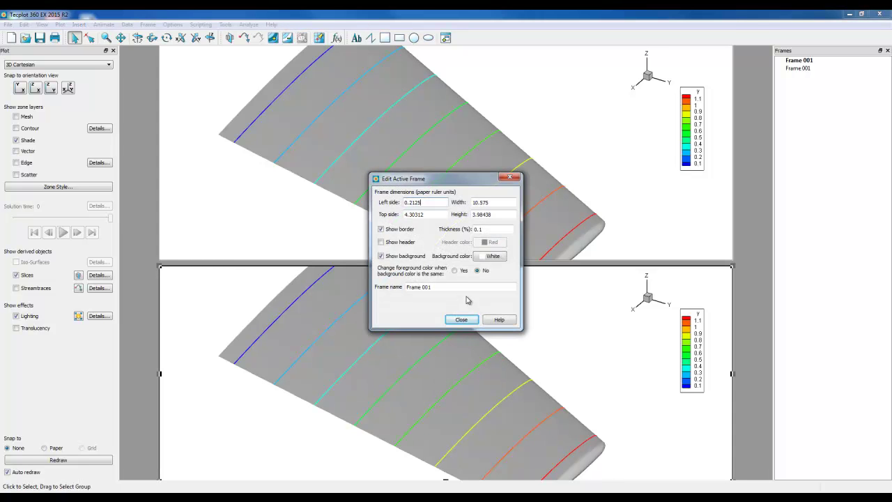
pyautogui.moveTo(446, 287); pyautogui.dragTo(391, 287)
pyautogui.write('Cp Curves')
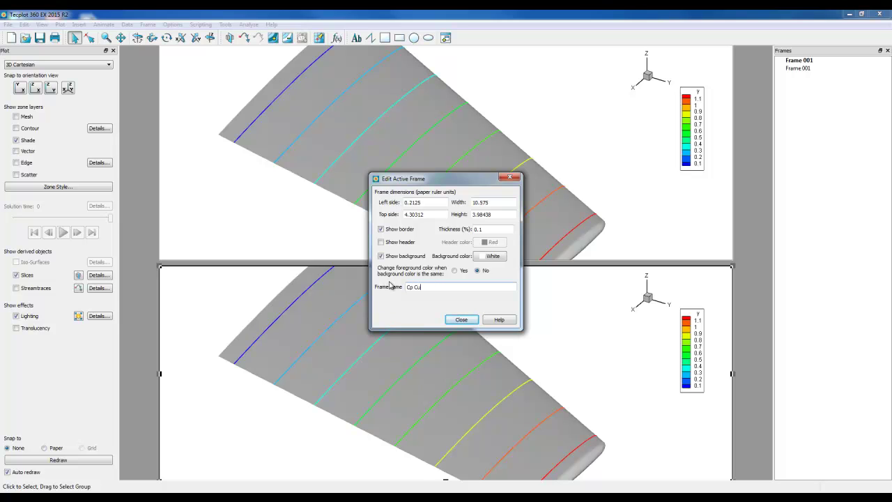
pyautogui.click(461, 319)
pyautogui.click(470, 312)
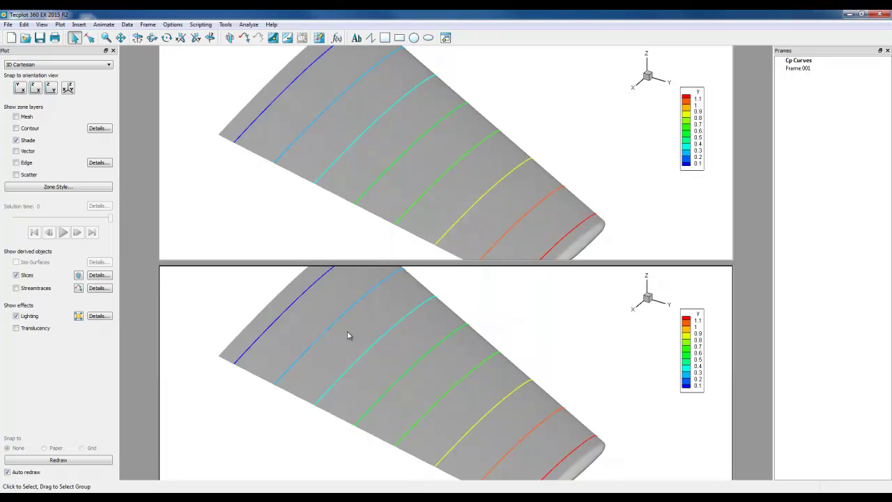
# Step: Turn off Shade and assign 6: Pressure_Coefficient to the Z axis
pyautogui.click(28, 141)
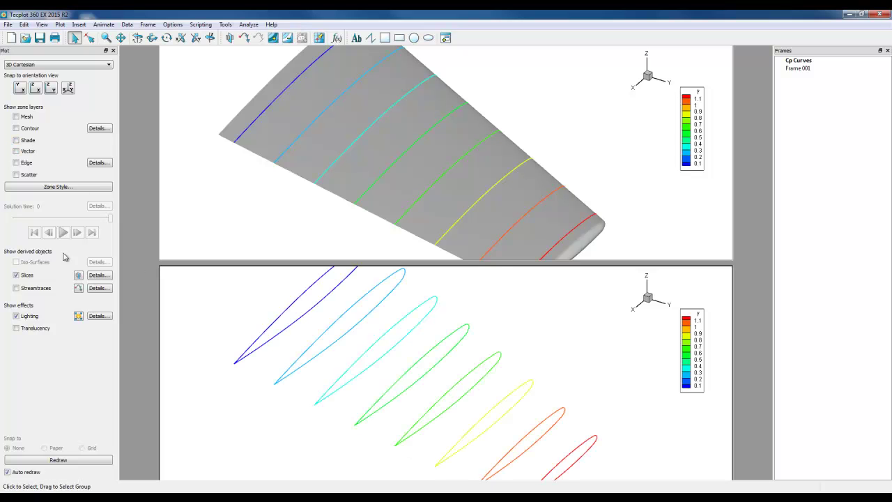
pyautogui.click(60, 24)
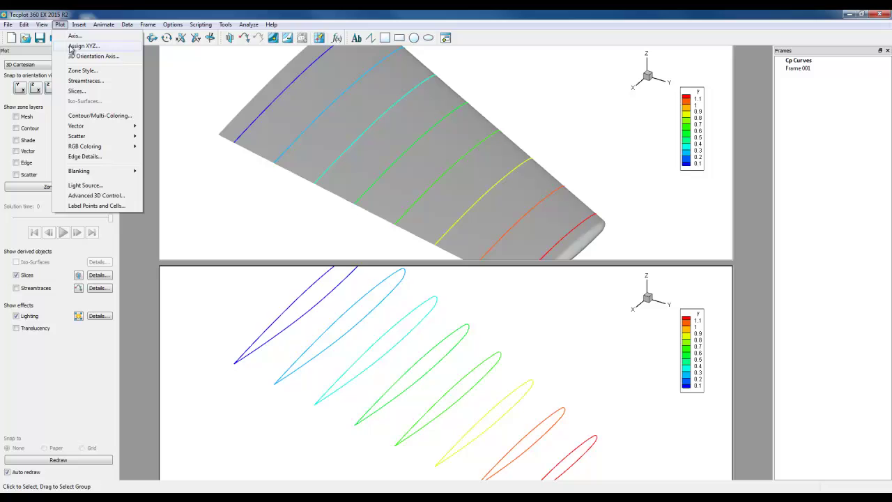
pyautogui.click(70, 47)
pyautogui.click(414, 258)
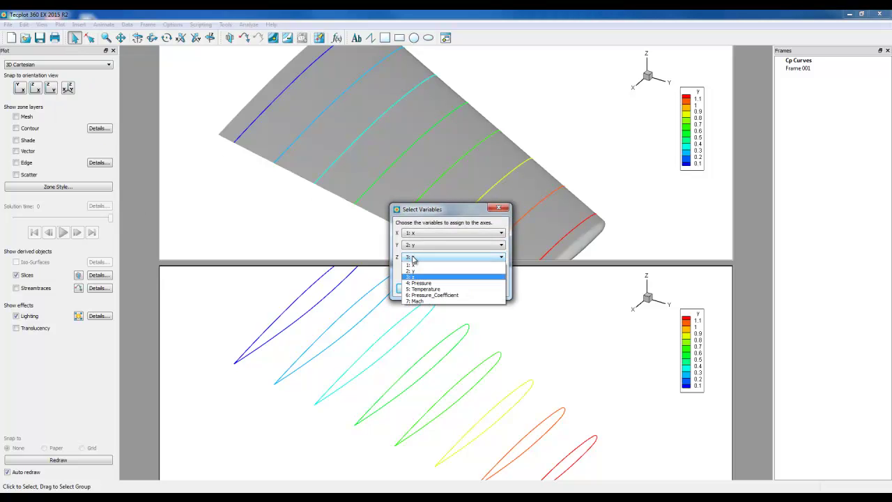
pyautogui.click(421, 295)
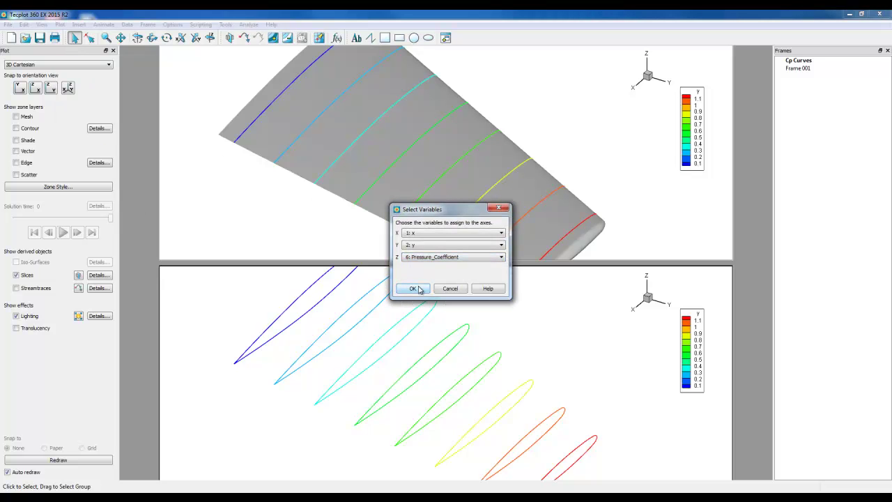
pyautogui.click(413, 288)
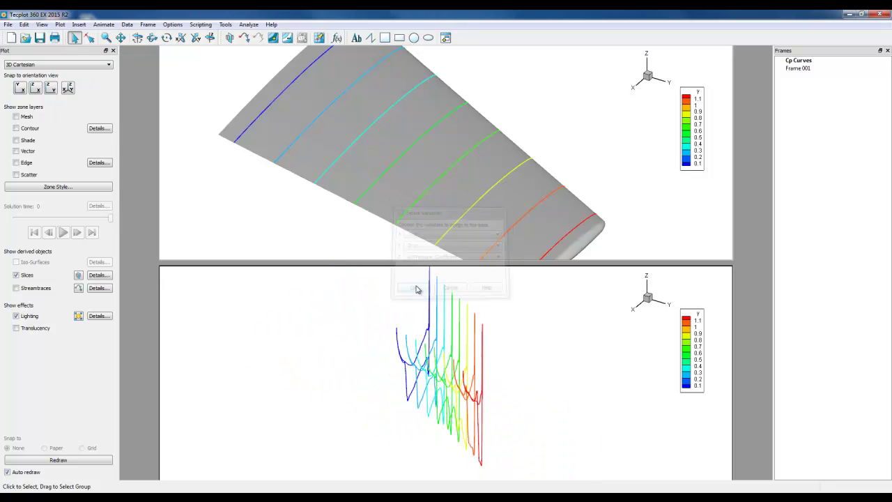
# Step: Snap the lower Cp plot to the XZ view and rotate it about X so Z points downward
pyautogui.click(36, 87)
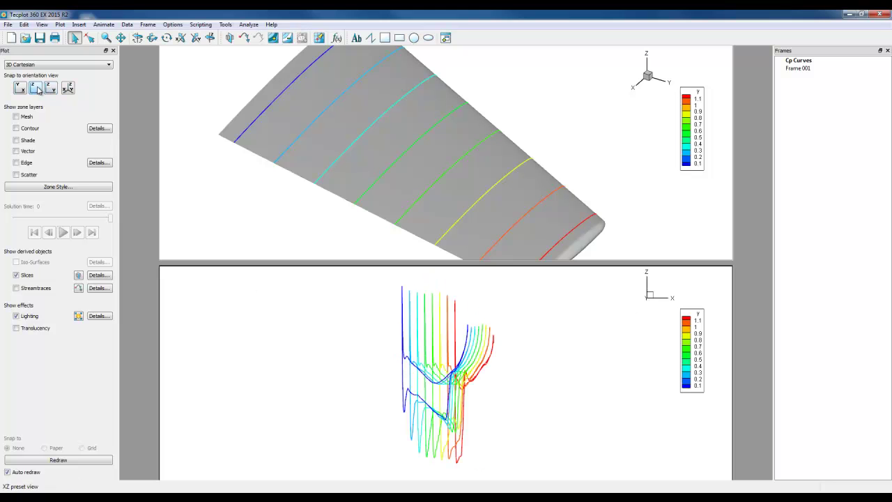
pyautogui.click(180, 37)
pyautogui.moveTo(520, 332); pyautogui.dragTo(492, 414)
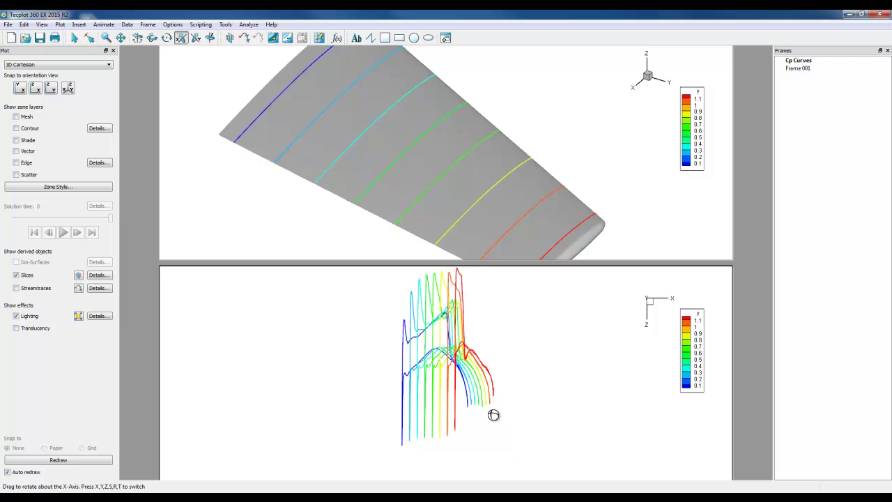
# Step: In the 3D rotation settings, change the Psi angle from 89.47 to exactly 90, then close them
pyautogui.click(43, 25)
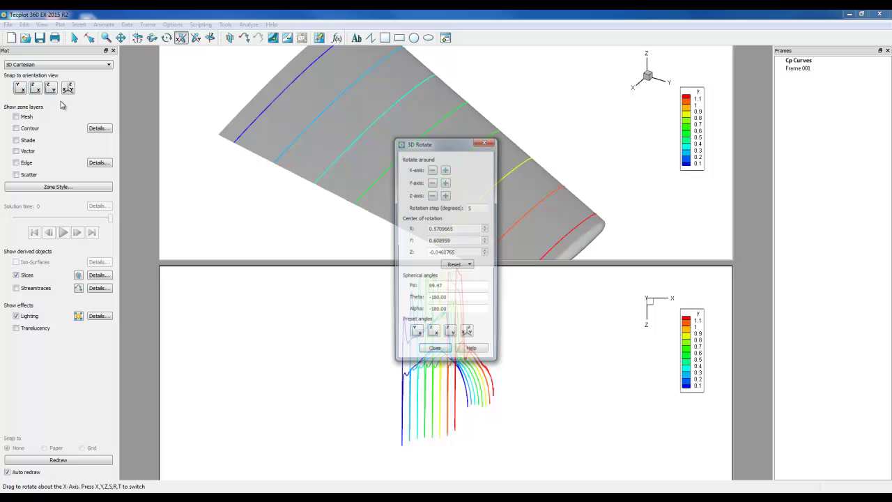
pyautogui.click(61, 102)
pyautogui.doubleClick(448, 287)
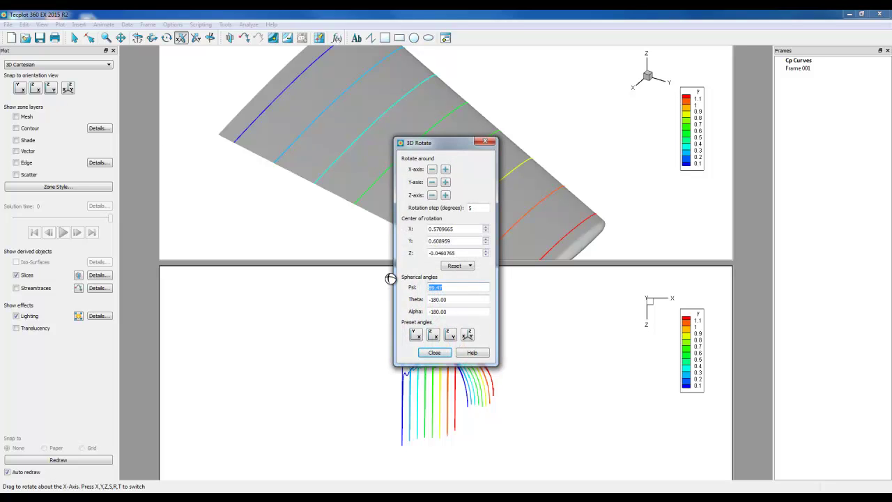
pyautogui.write('90')
pyautogui.press('Tab')
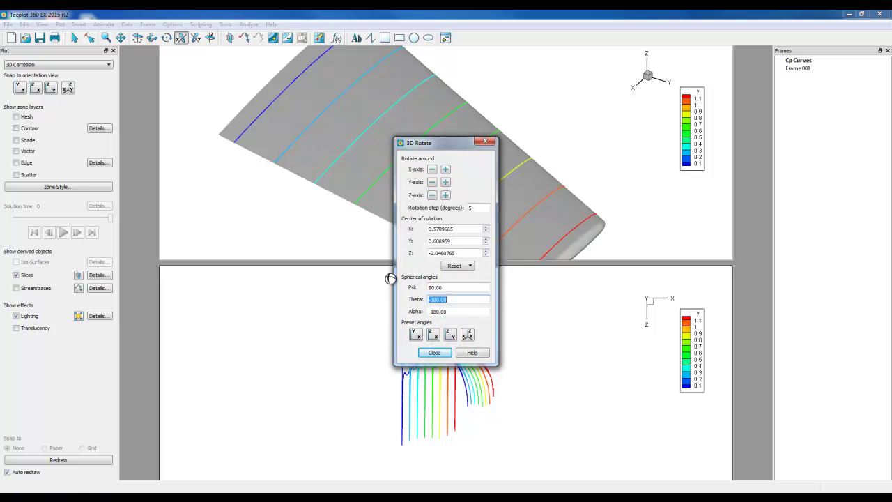
pyautogui.click(434, 352)
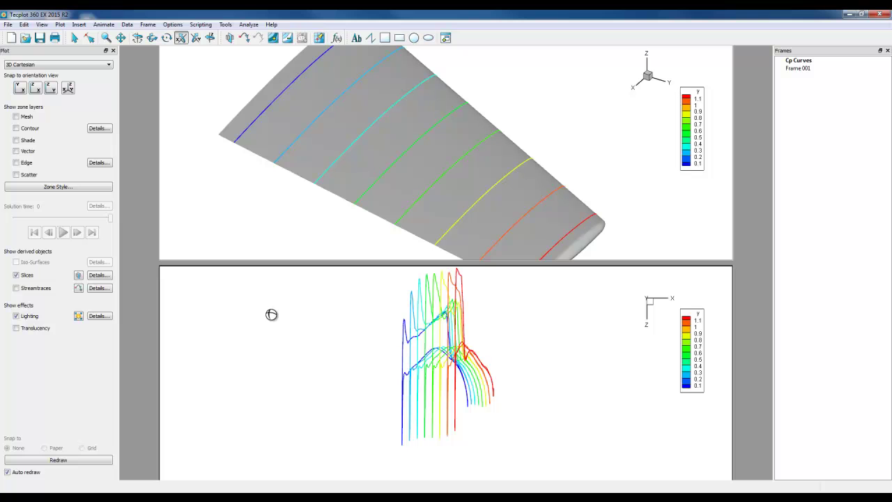
# Step: Turn on the x axis and the Pressure Coefficient Z axis with gridlines, then zoom out to fit the Cp plot
pyautogui.click(60, 24)
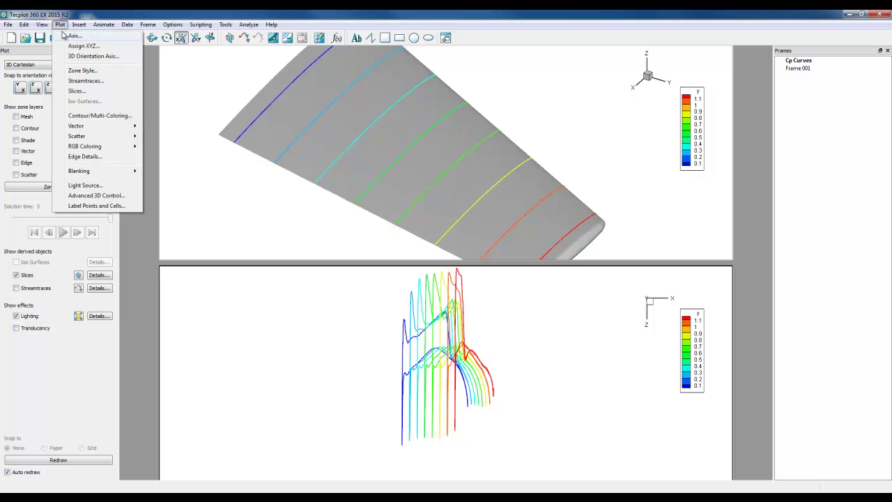
pyautogui.click(73, 36)
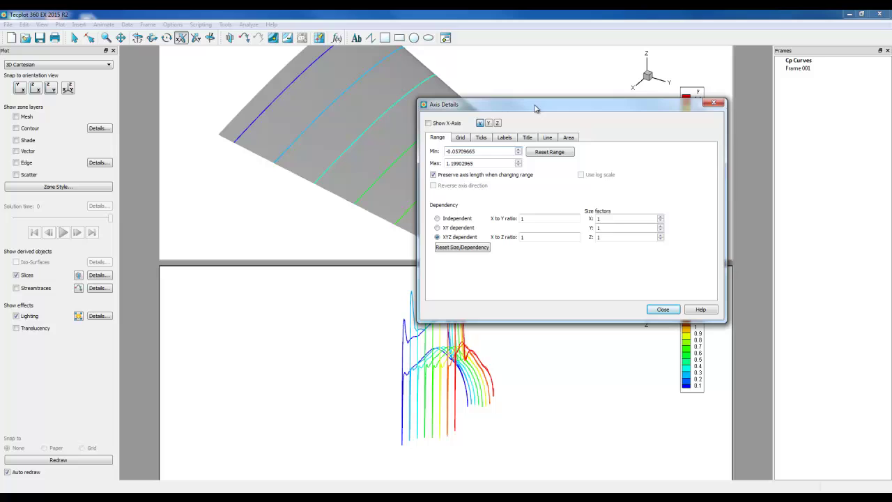
pyautogui.moveTo(537, 108); pyautogui.dragTo(637, 78)
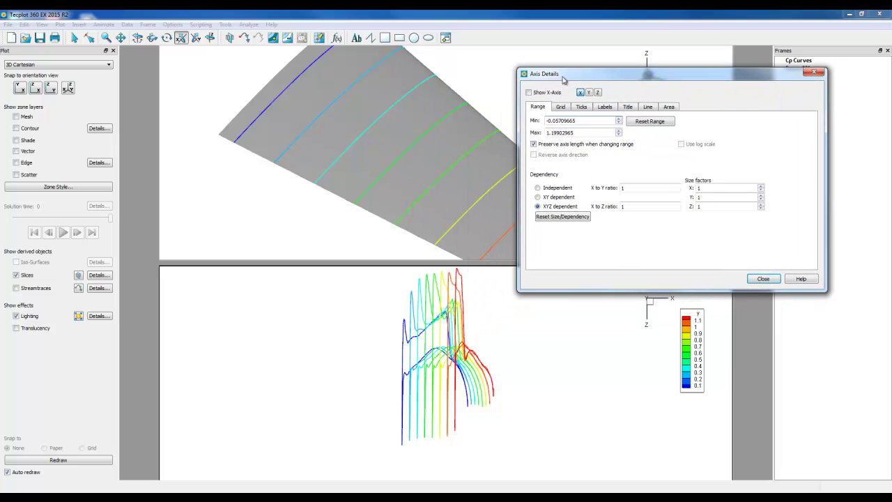
pyautogui.click(528, 93)
pyautogui.click(597, 92)
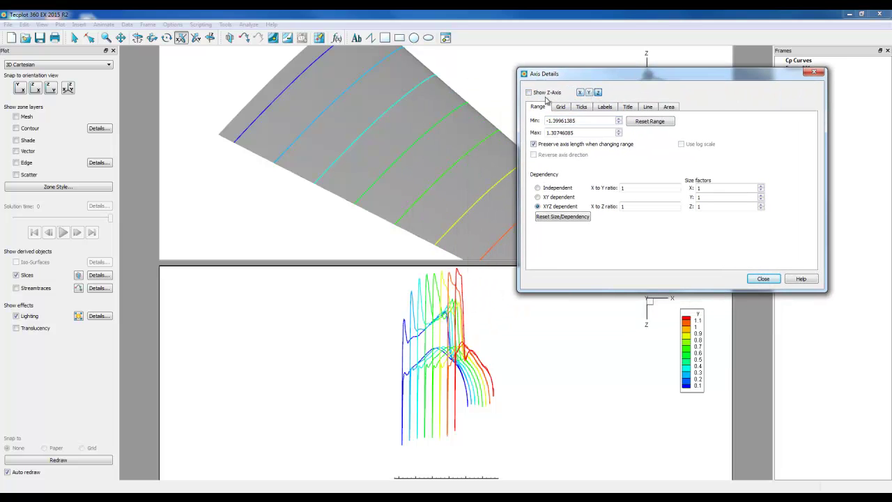
pyautogui.click(528, 93)
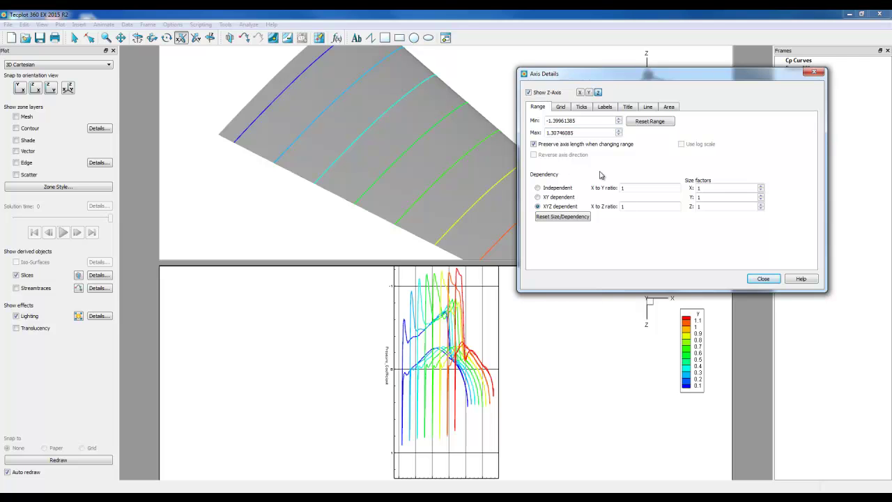
pyautogui.click(429, 359)
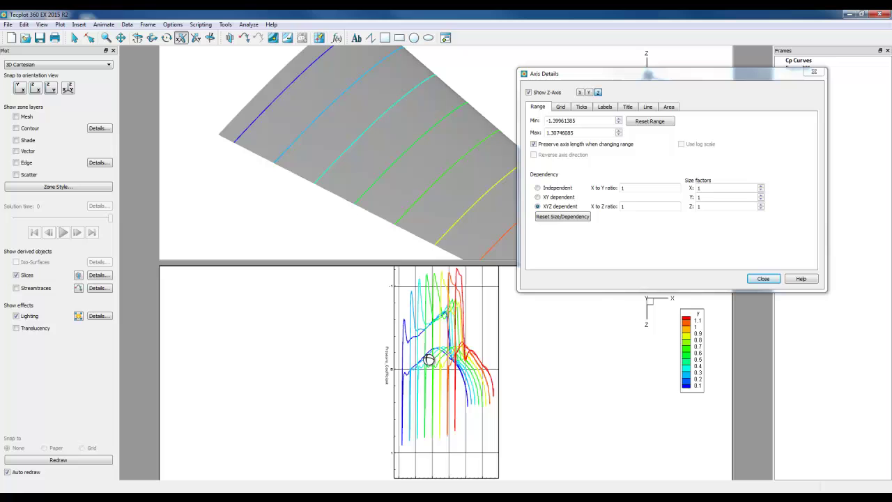
pyautogui.moveTo(428, 359); pyautogui.dragTo(430, 319)
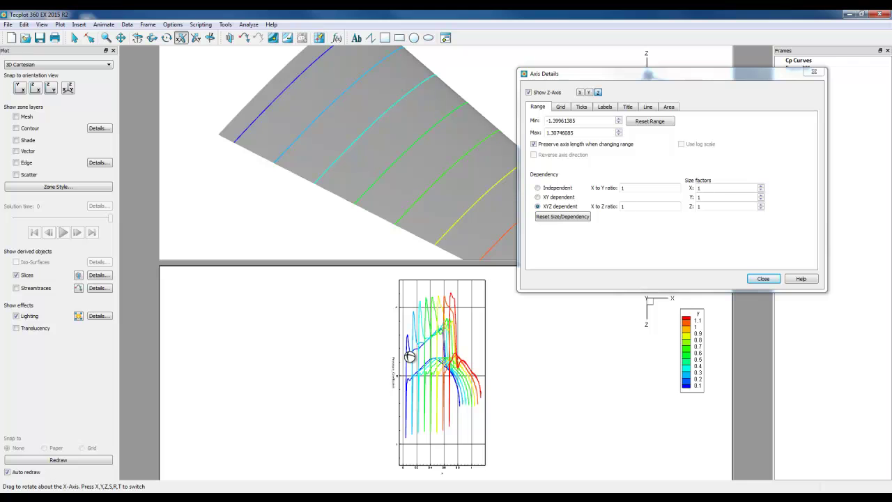
# Step: Make the axis sizing Independent and raise the X size factor to about 5.05
pyautogui.click(537, 188)
pyautogui.click(760, 186)
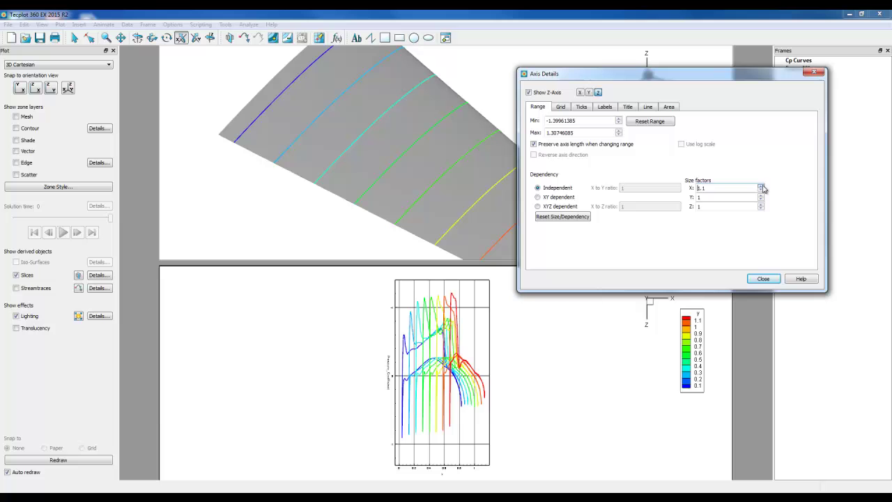
pyautogui.click(761, 187)
pyautogui.click(761, 186)
pyautogui.click(760, 187)
pyautogui.click(761, 187)
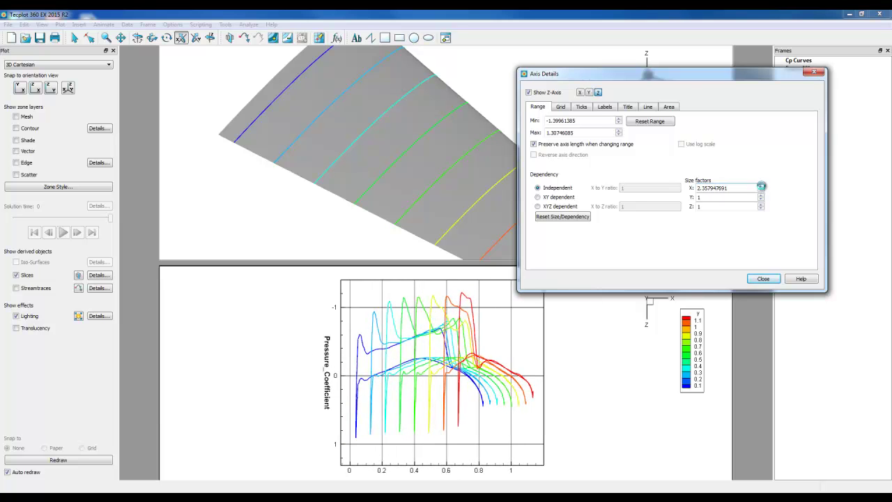
pyautogui.click(761, 186)
pyautogui.click(760, 186)
pyautogui.click(760, 187)
pyautogui.click(760, 187)
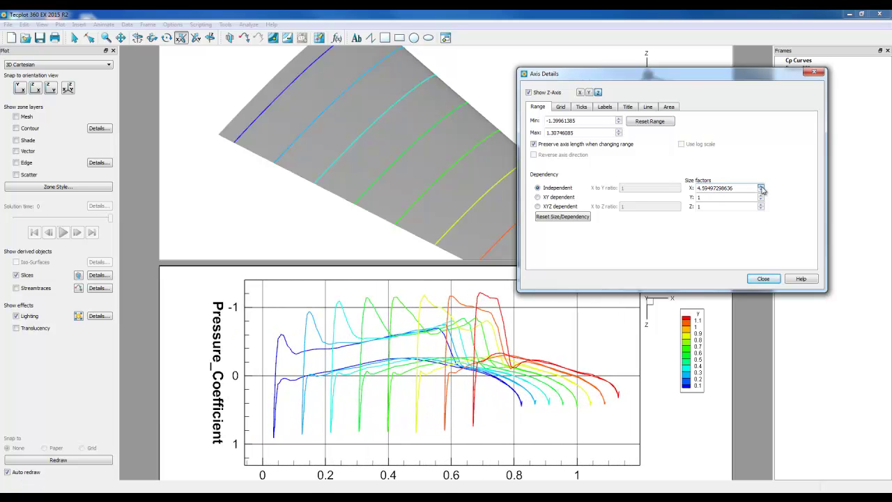
pyautogui.click(761, 186)
# Step: Zoom and pan the stretched Cp plot left and up within its frame
pyautogui.click(460, 372)
pyautogui.scroll(-2, 460, 371)
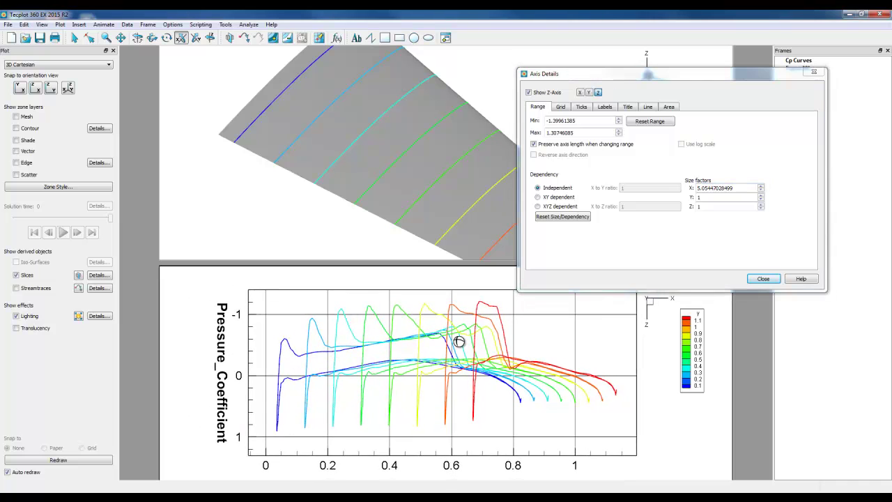
pyautogui.moveTo(458, 369); pyautogui.dragTo(427, 370, button='right')
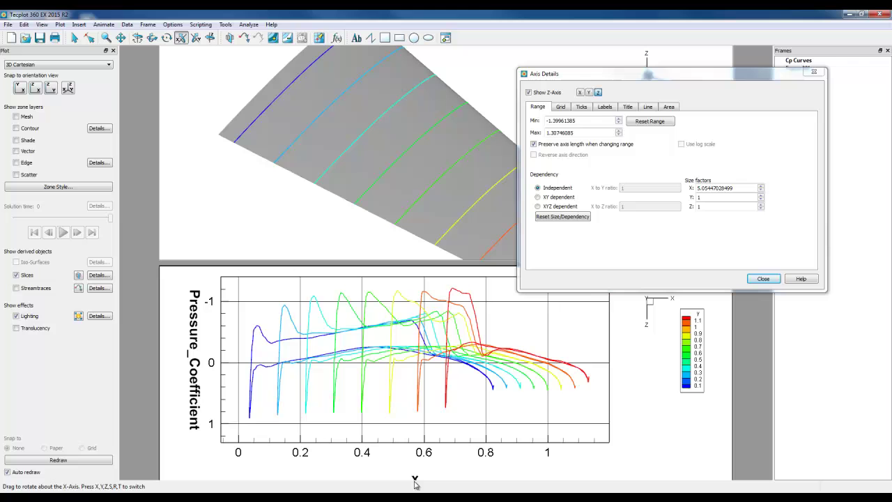
# Step: Set the x axis title's offset from line to 4
pyautogui.click(625, 108)
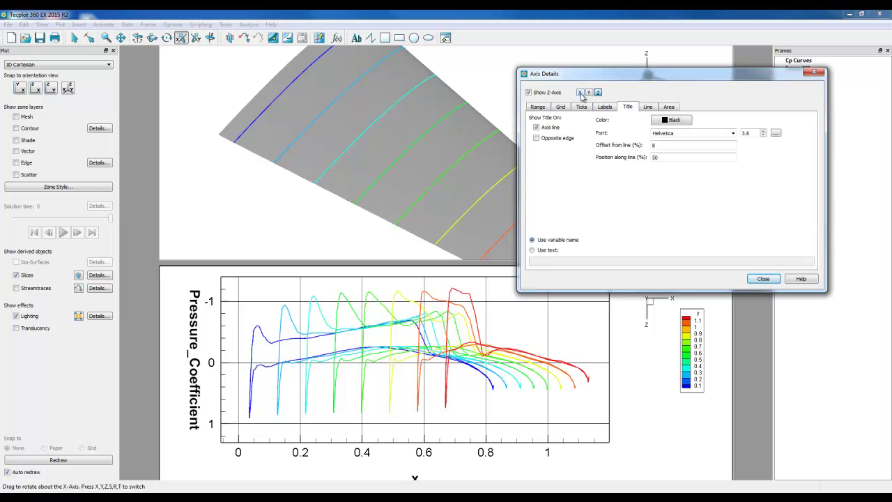
pyautogui.click(580, 92)
pyautogui.press('Tab')
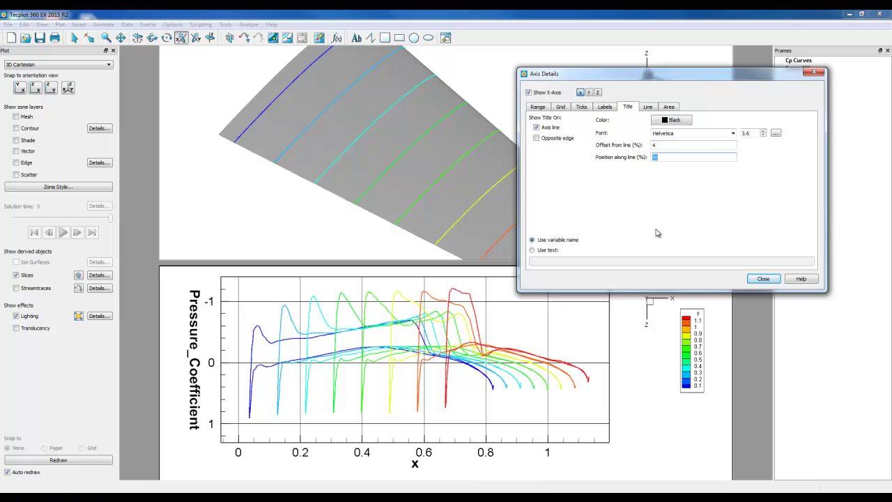
# Step: Close axis settings, hide the Cp frame's legend and axis triad, and shift the plot slightly right
pyautogui.click(763, 278)
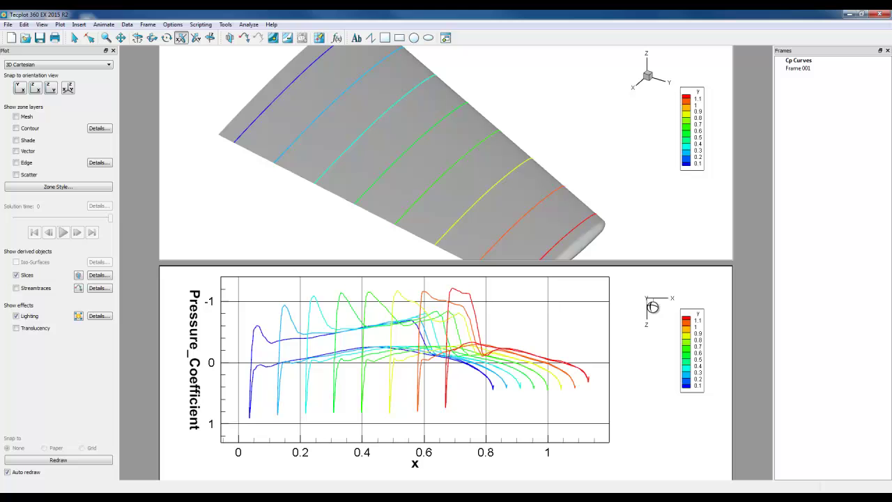
pyautogui.press('s')
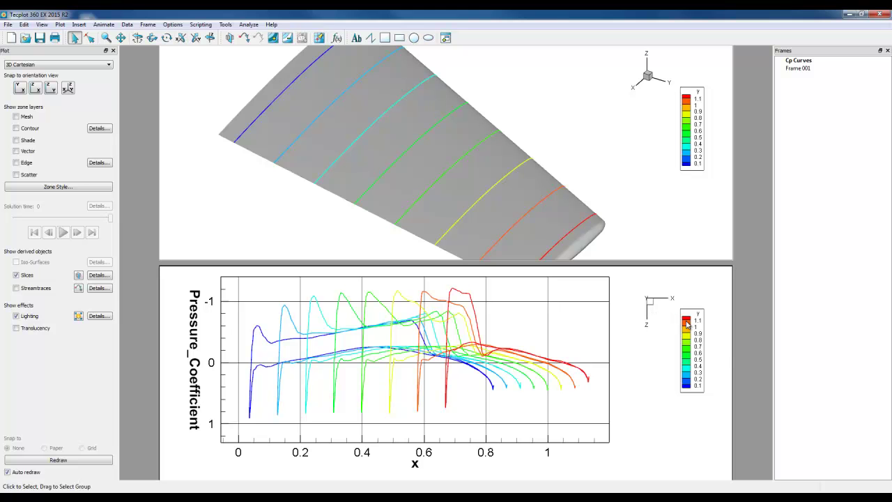
pyautogui.rightClick(686, 326)
pyautogui.click(705, 329)
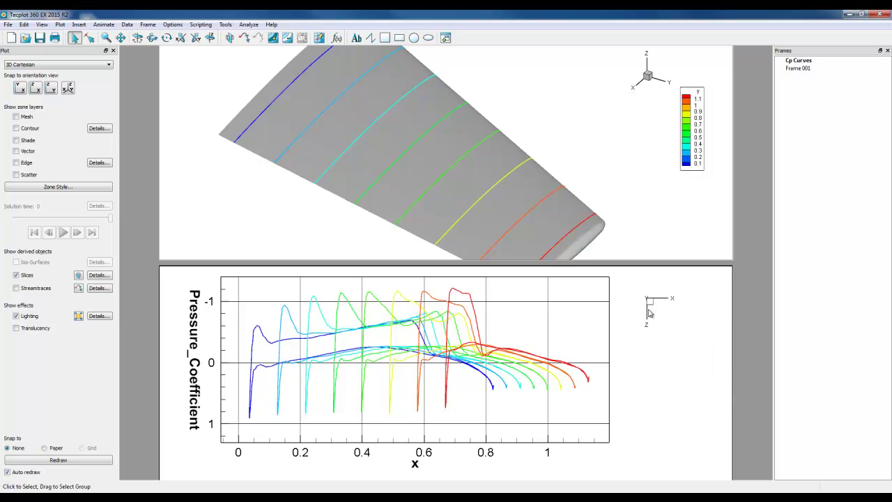
pyautogui.rightClick(651, 304)
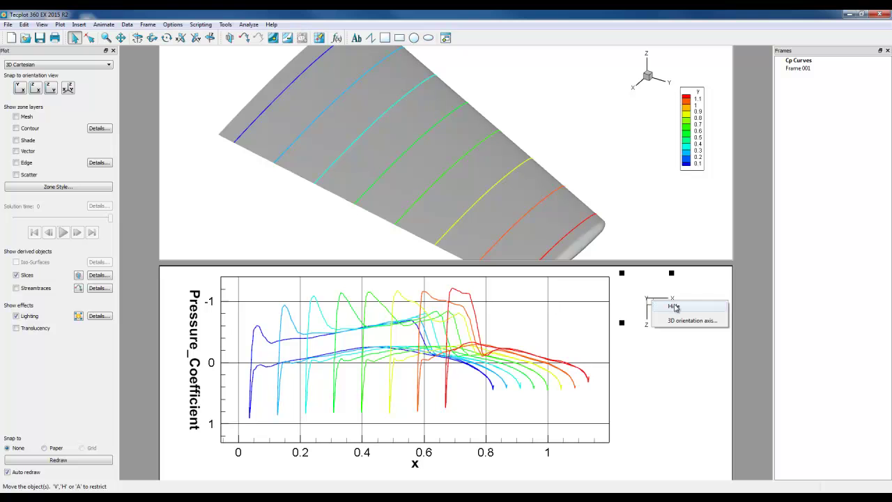
pyautogui.click(675, 307)
pyautogui.moveTo(387, 347)
pyautogui.mouseDown()
pyautogui.moveTo(413, 349)
pyautogui.moveTo(403, 348)
pyautogui.mouseUp()
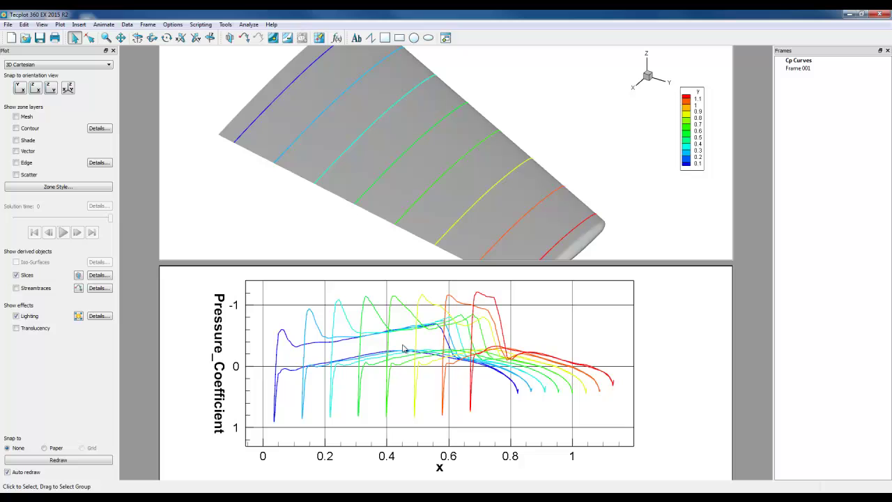
# Step: Zoom out to show the whole wing, then slide the linked slices along the span
pyautogui.moveTo(405, 171); pyautogui.dragTo(402, 91, button='middle')
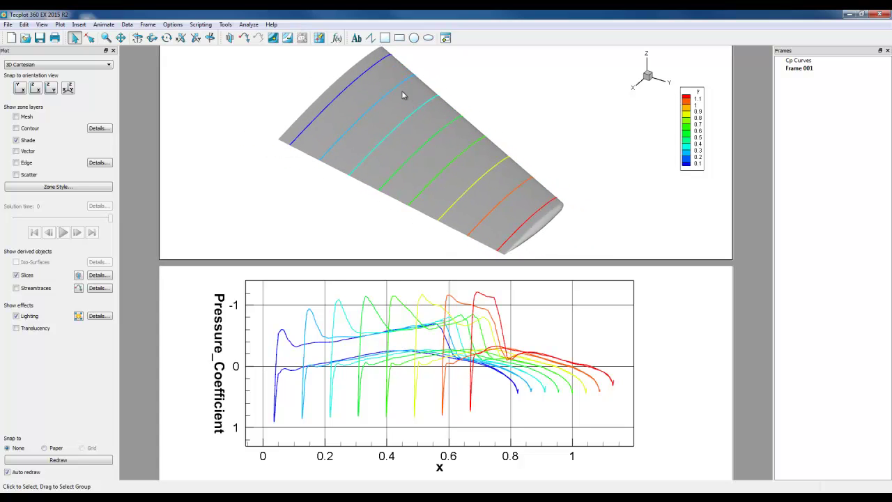
pyautogui.click(78, 275)
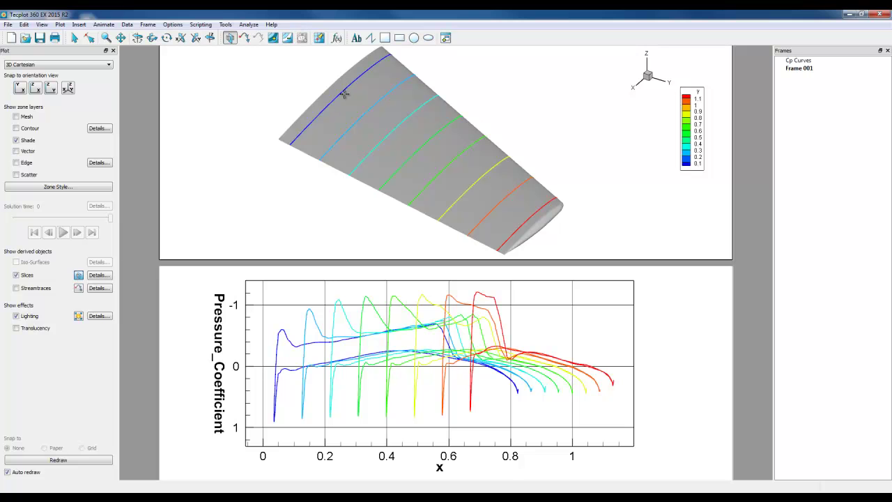
pyautogui.moveTo(344, 94)
pyautogui.mouseDown()
pyautogui.moveTo(392, 133)
pyautogui.moveTo(341, 98)
pyautogui.mouseUp()
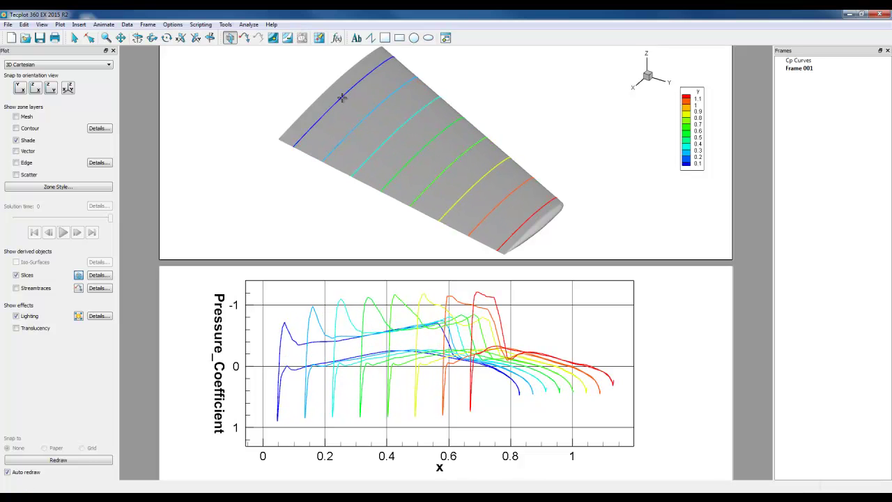